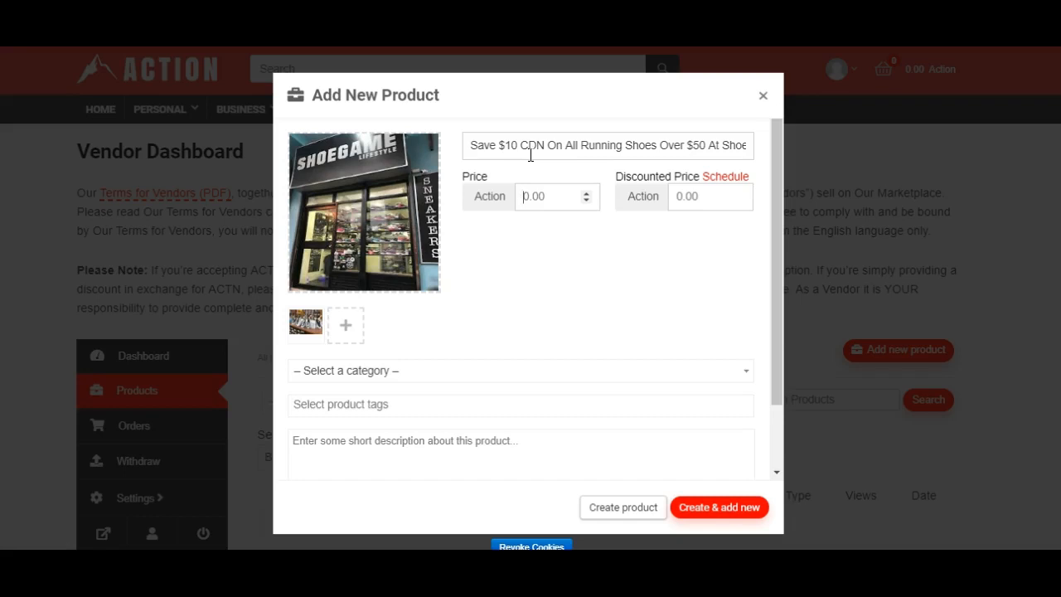
click(532, 195)
click(513, 171)
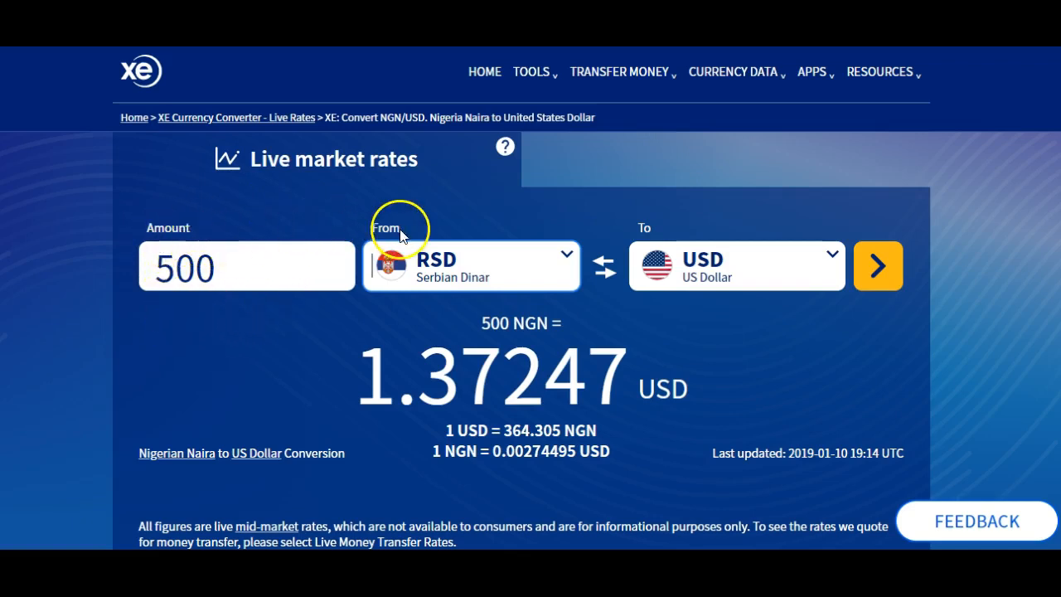
- Switch to the XE currency converter and convert 10 Canadian dollars (CAD) to US dollars (USD)
click(230, 267)
key(BackSpace)
key(BackSpace)
key(BackSpace)
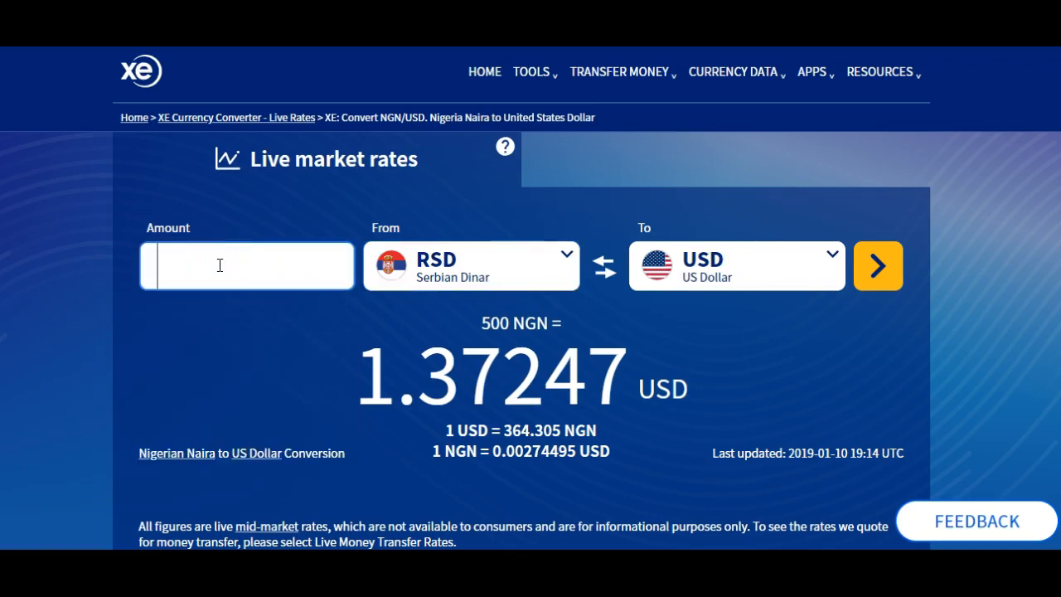
text(10)
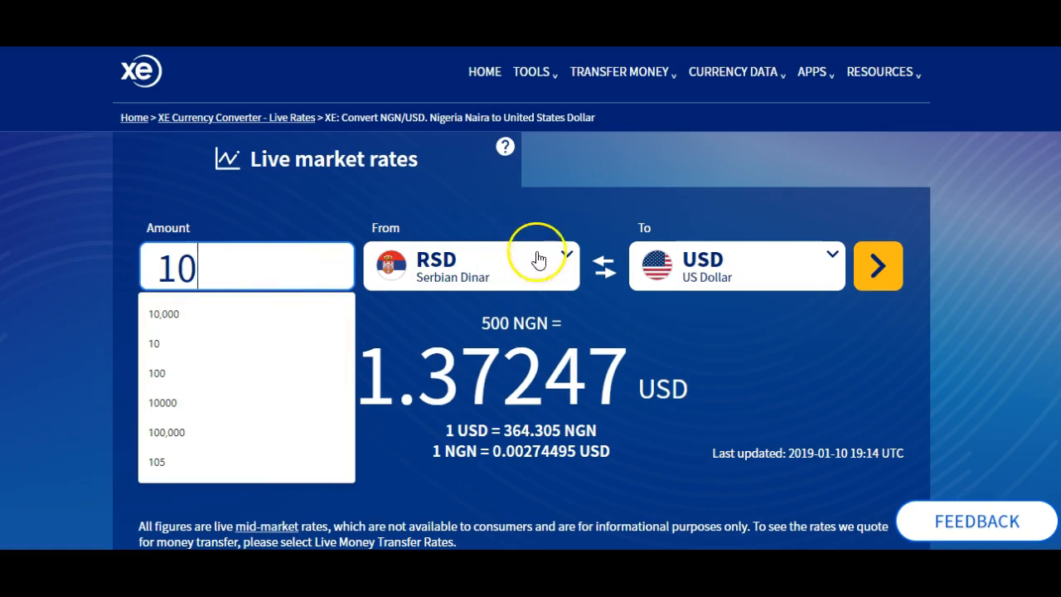
click(500, 270)
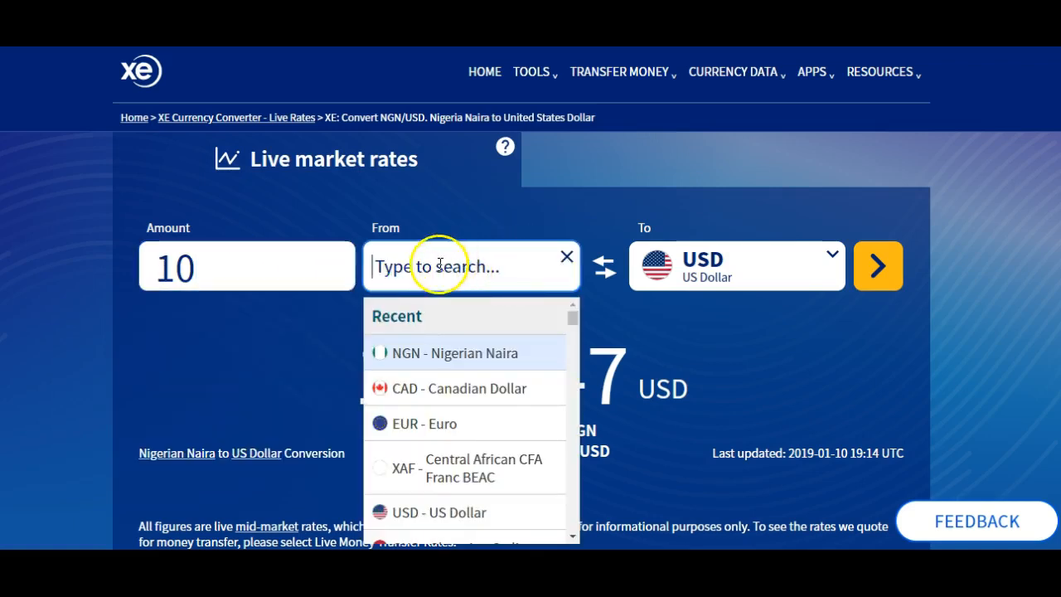
text(can)
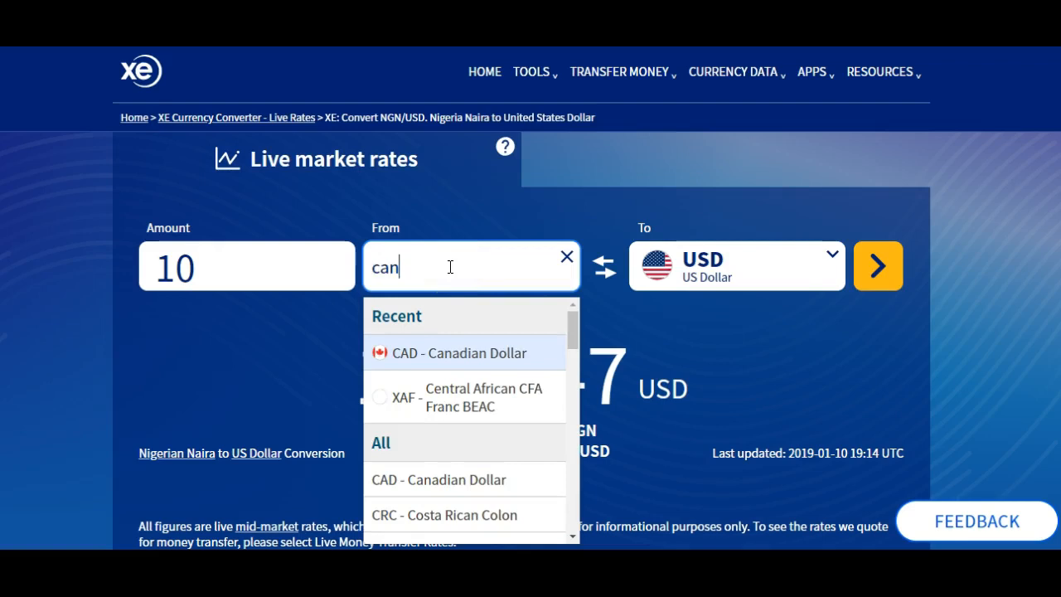
click(456, 355)
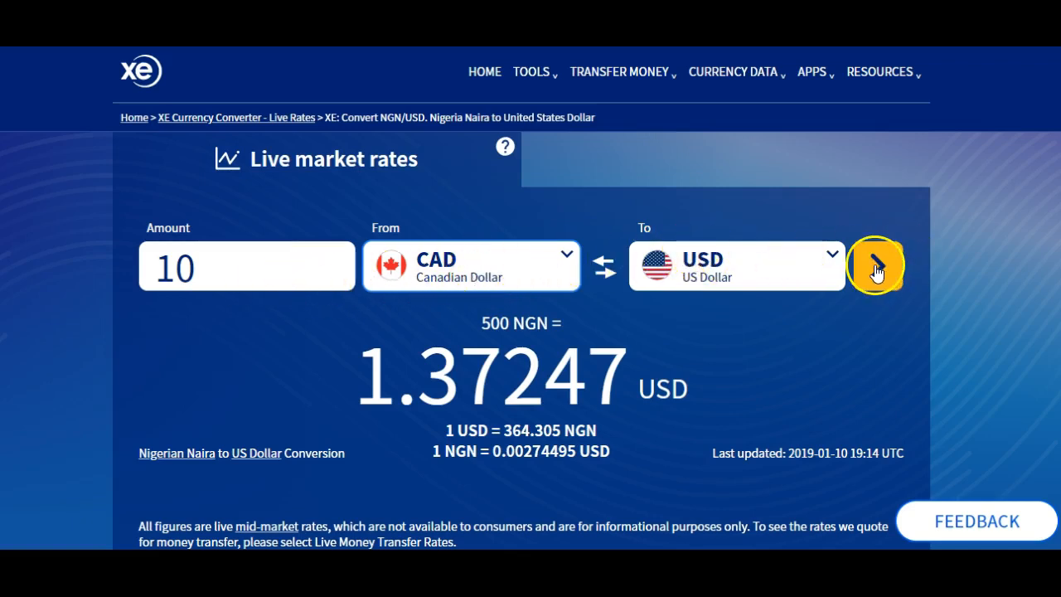
click(876, 267)
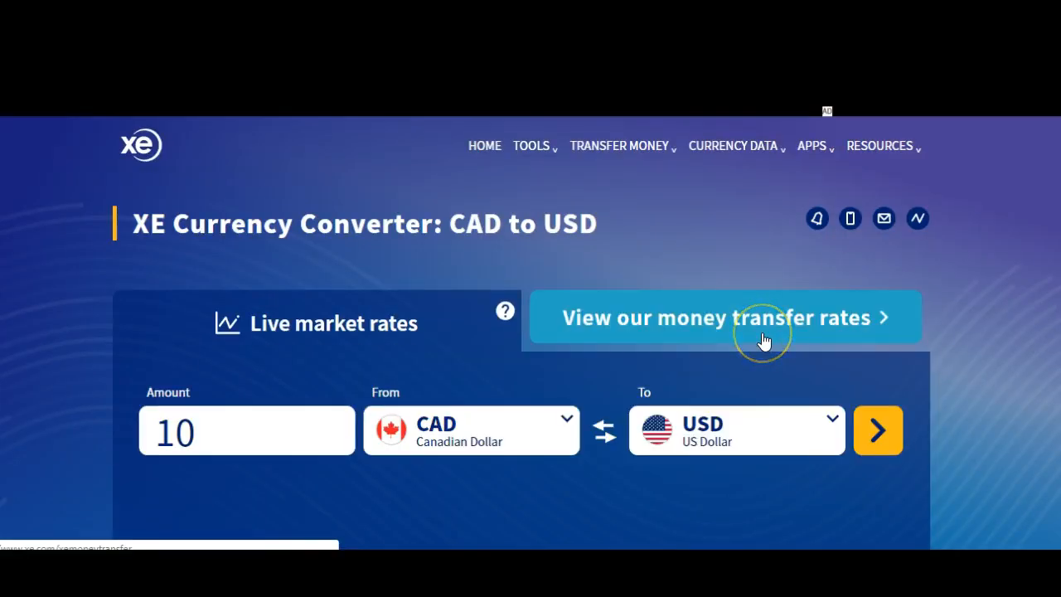
scroll(754, 359, down, 4)
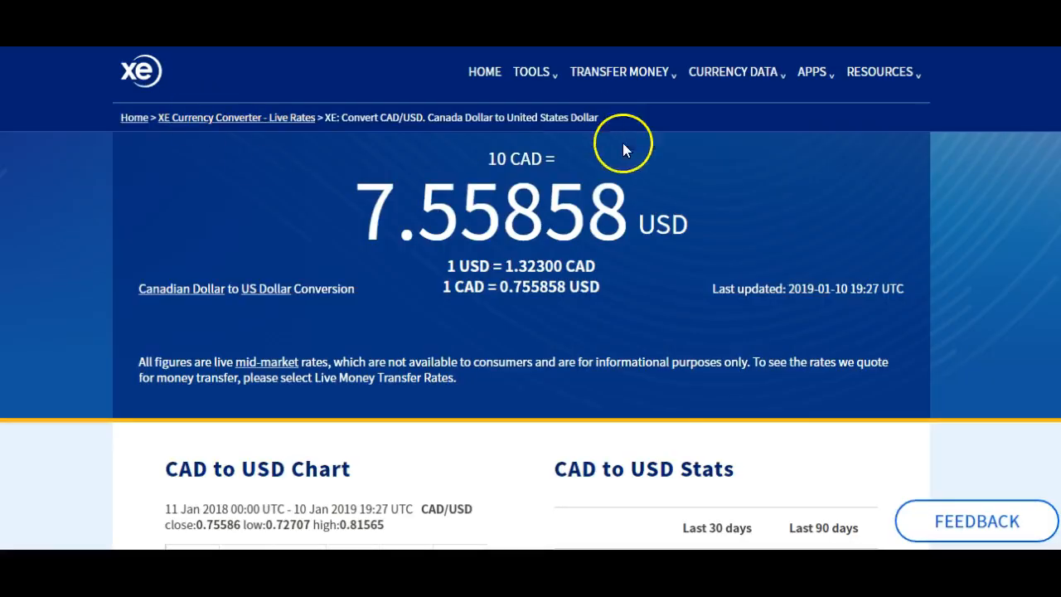
- Convert 500 Ghanaian Cedi (GHS) to US dollars (USD) in the XE currency converter
scroll(713, 199, up, 5)
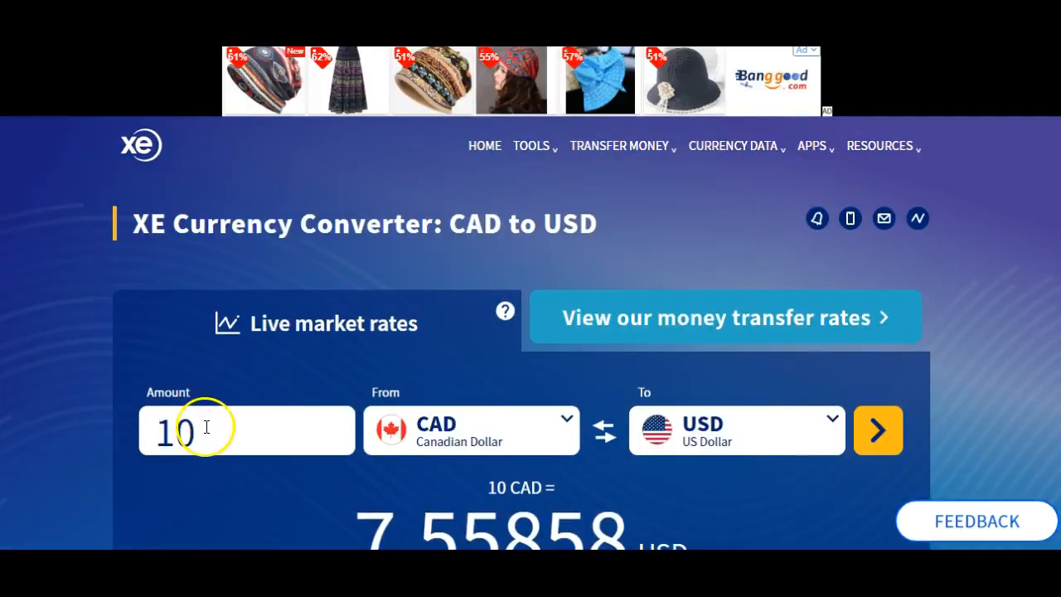
click(206, 428)
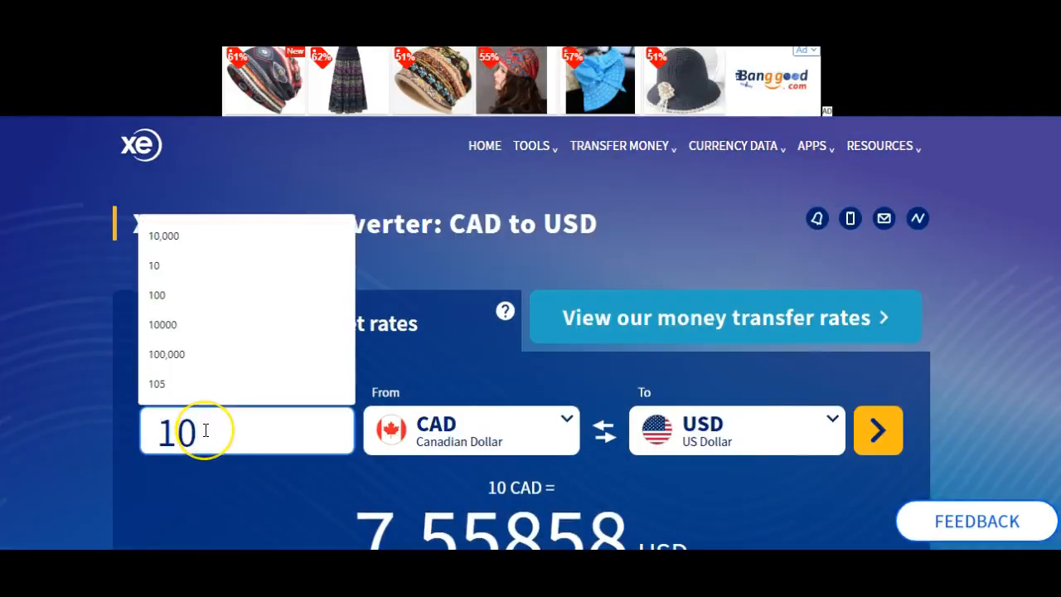
key(BackSpace)
key(BackSpace)
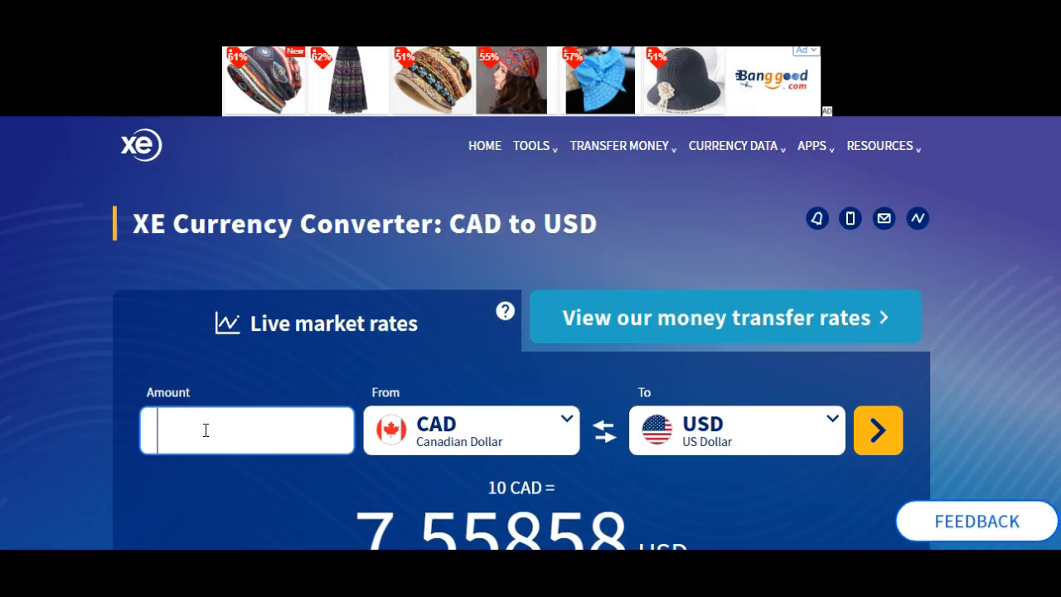
text(500)
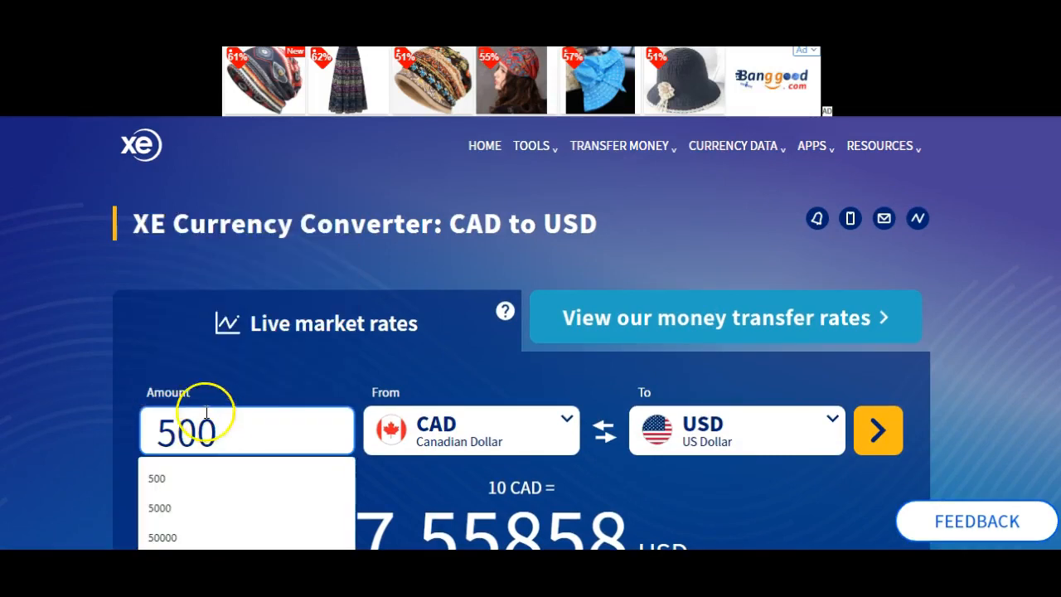
scroll(525, 422, down, 2)
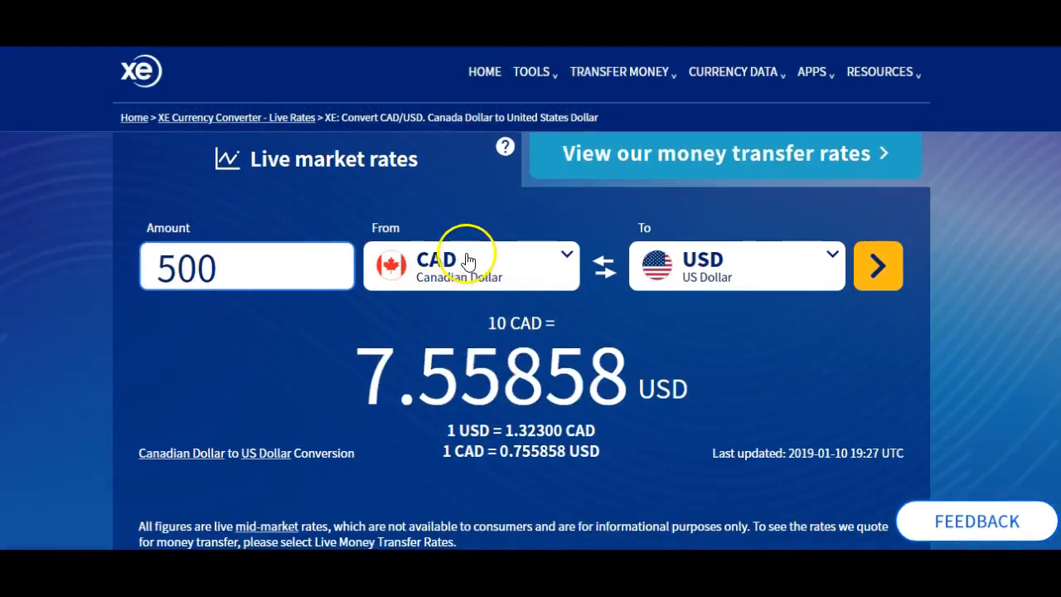
click(462, 269)
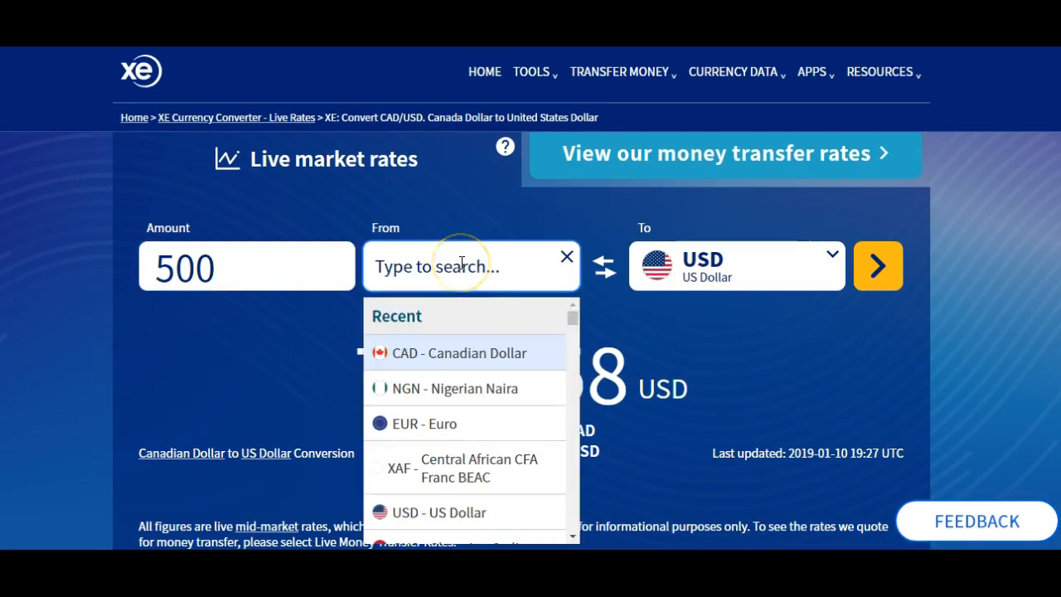
text(gh)
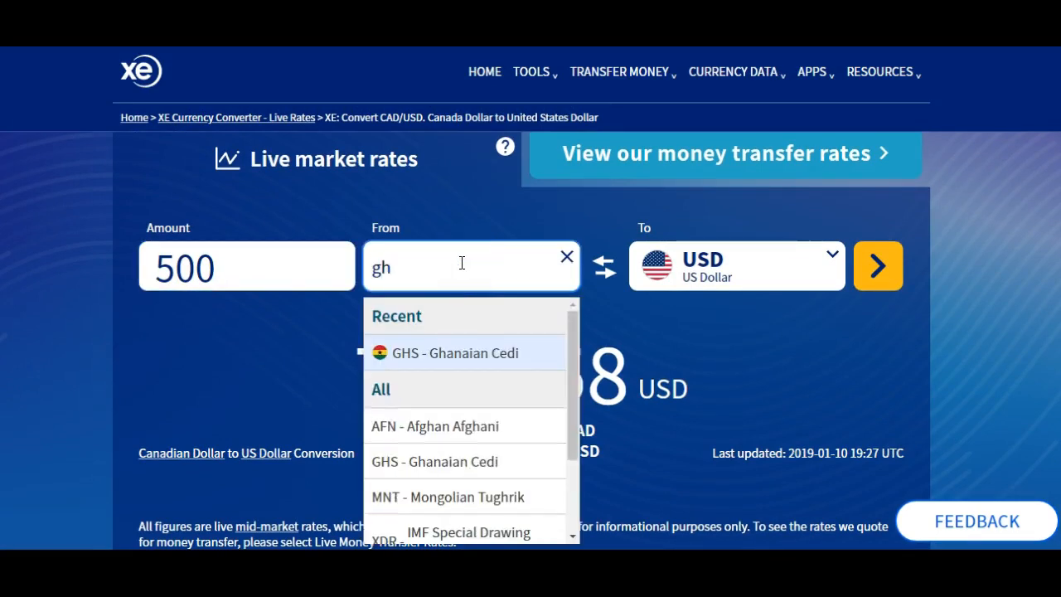
text(an)
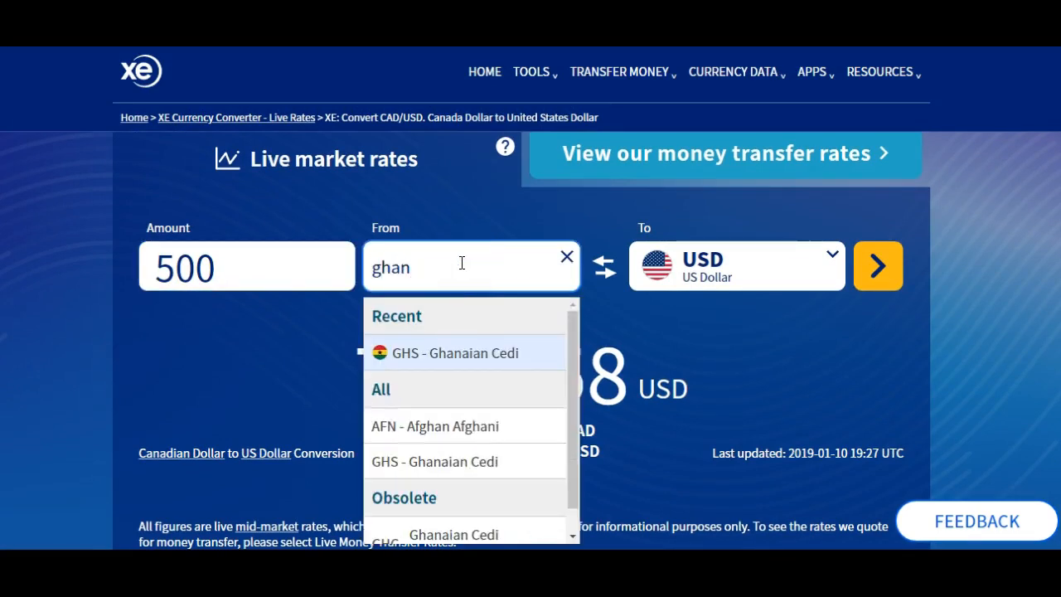
click(465, 355)
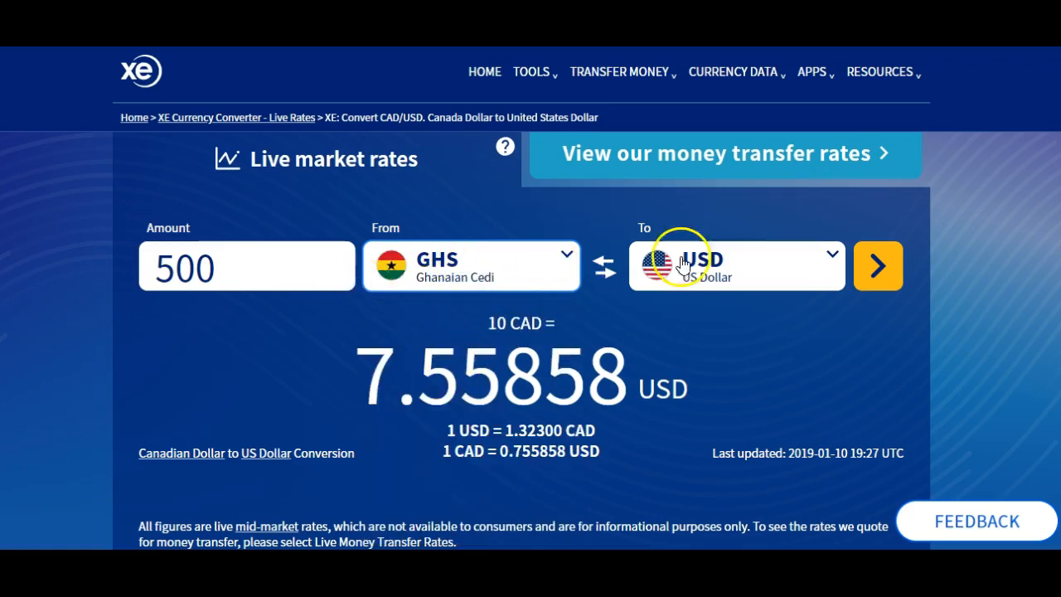
click(878, 267)
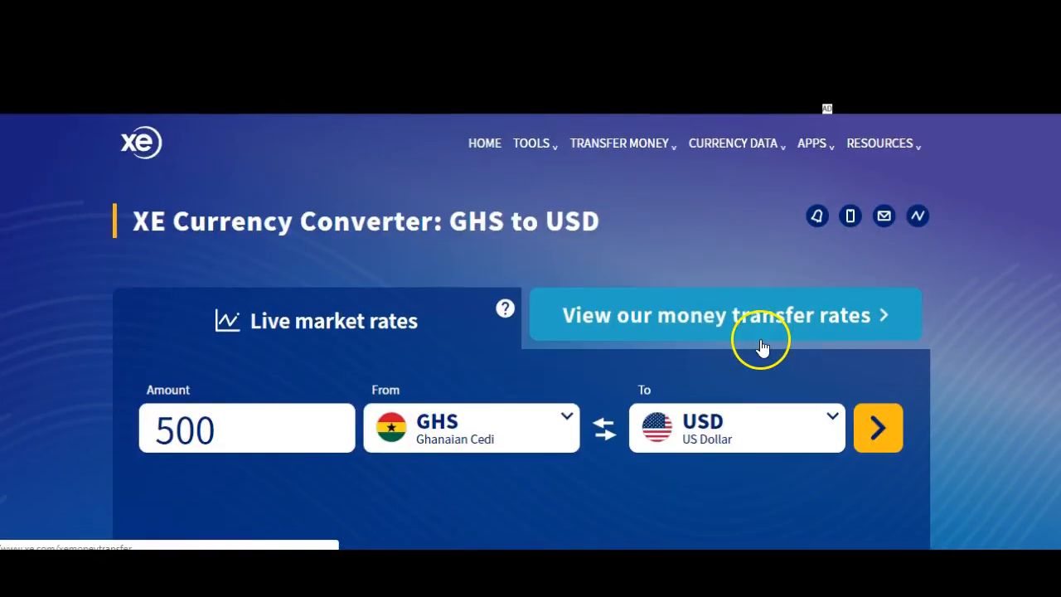
scroll(760, 340, down, 4)
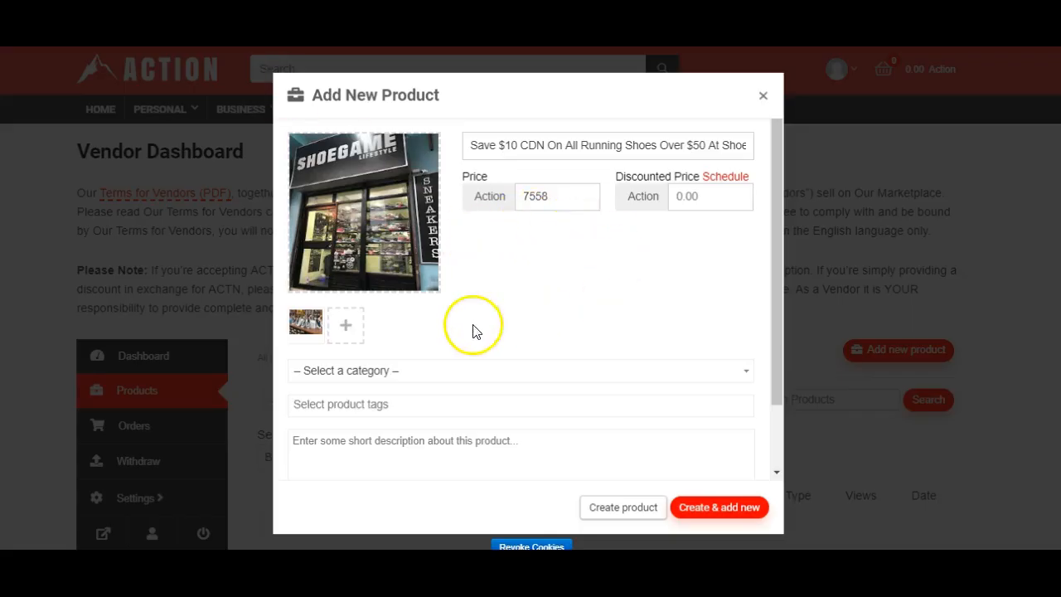
- Return to the Add New Product form and examine which regions, countries and subcategories the product category list offers
click(419, 381)
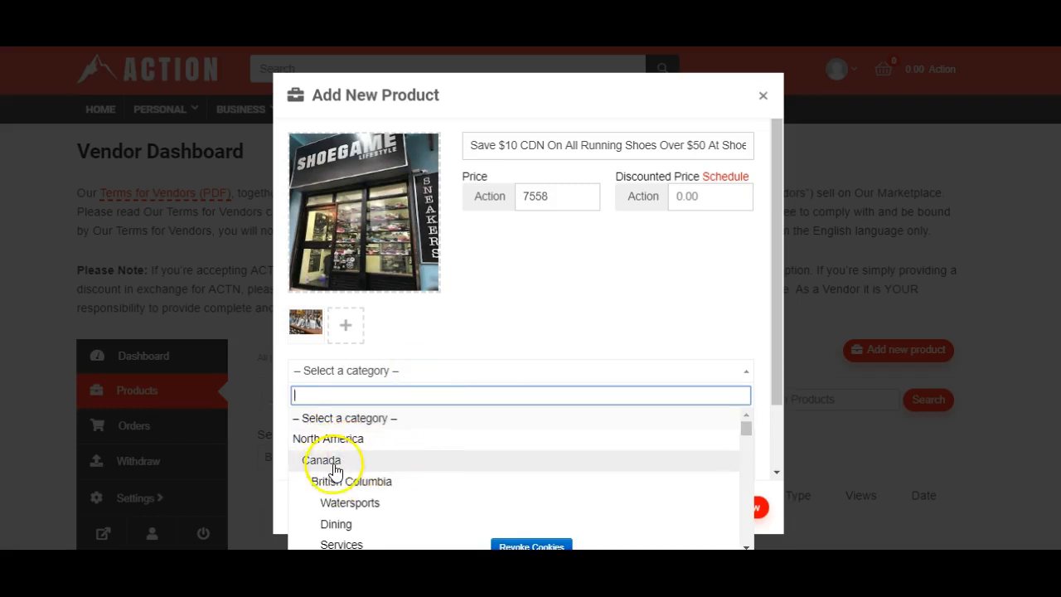
scroll(441, 462, down, 4)
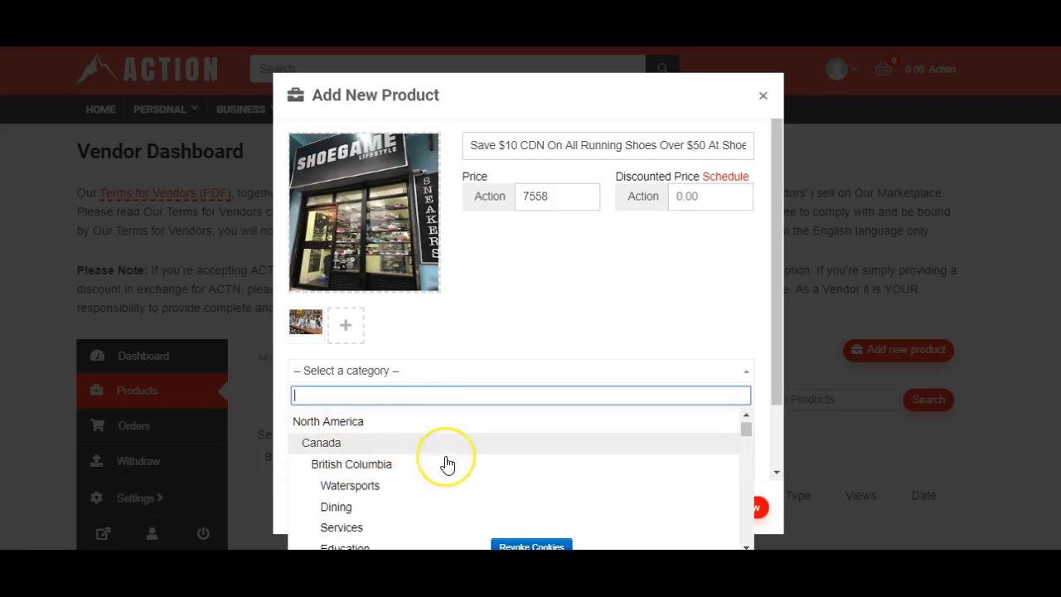
scroll(446, 464, down, 10)
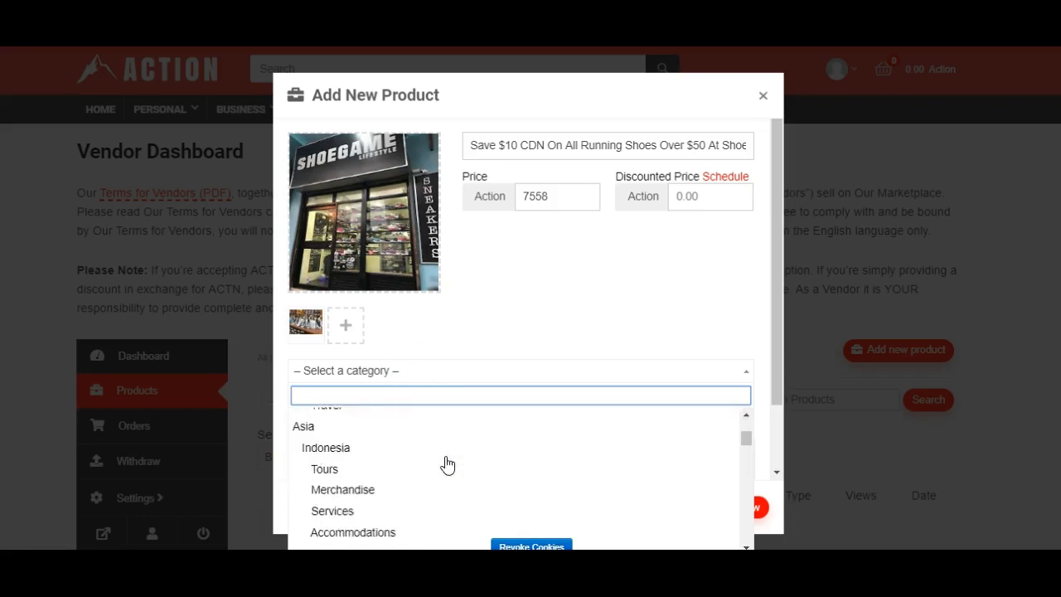
scroll(447, 464, down, 8)
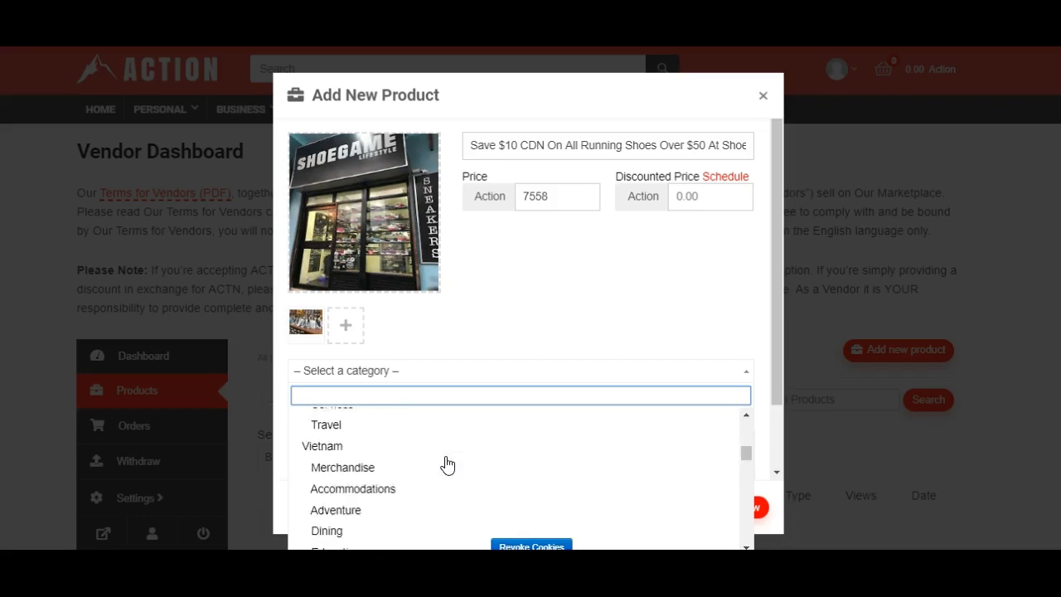
click(336, 470)
scroll(339, 484, down, 6)
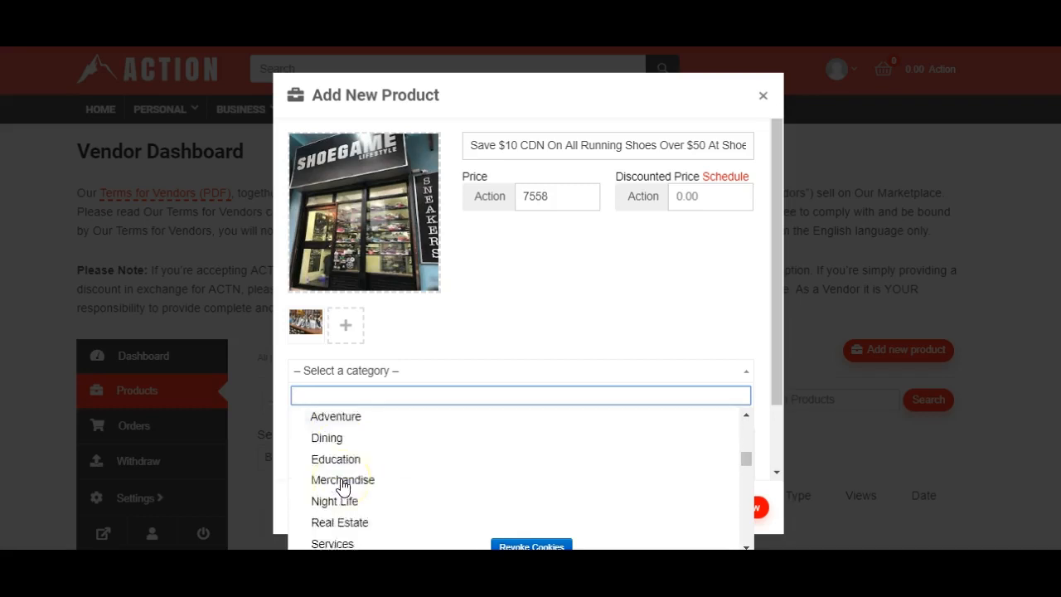
scroll(448, 465, down, 8)
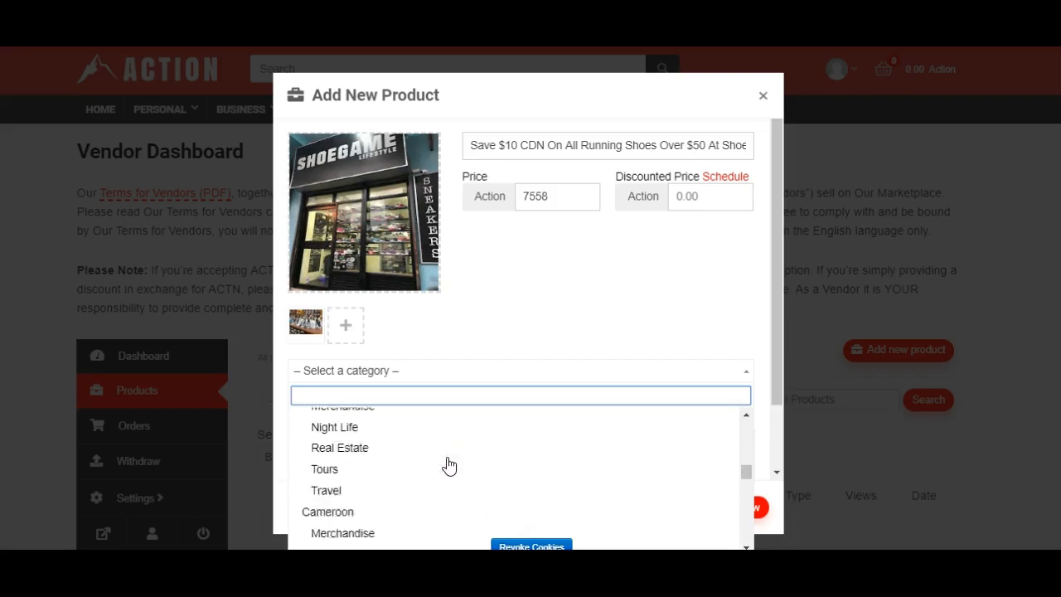
scroll(449, 466, down, 6)
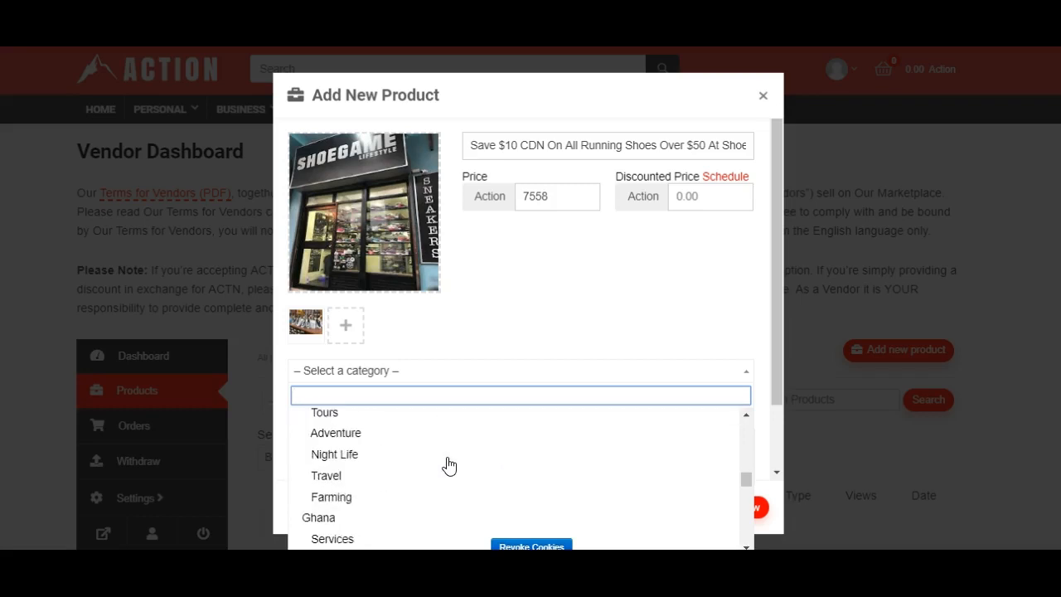
scroll(448, 466, down, 8)
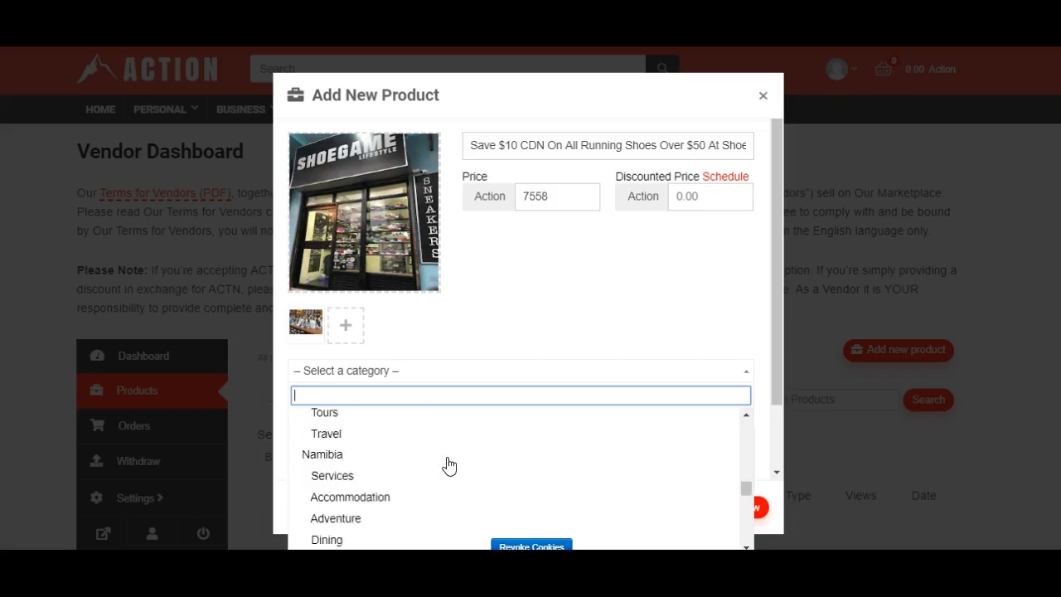
drag(744, 492, 741, 421)
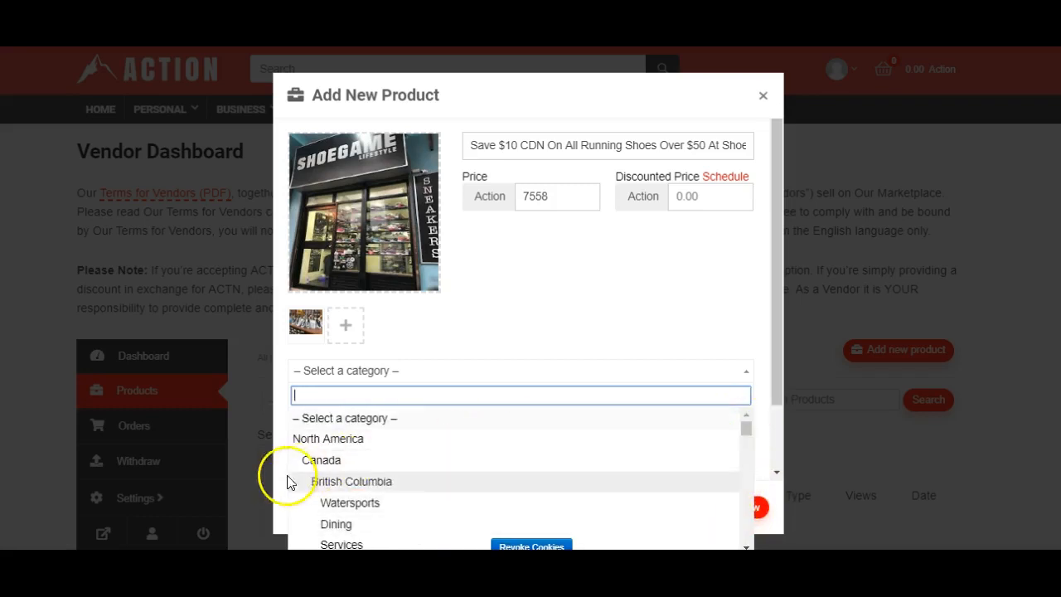
- Set the product category to Canada and replace it with British Columbia
click(323, 463)
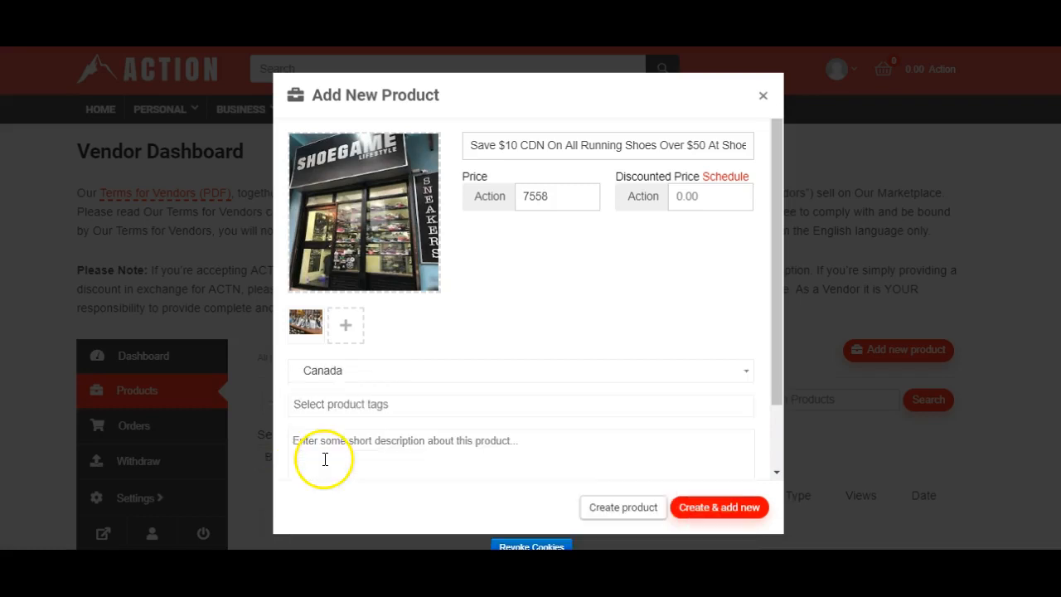
click(530, 373)
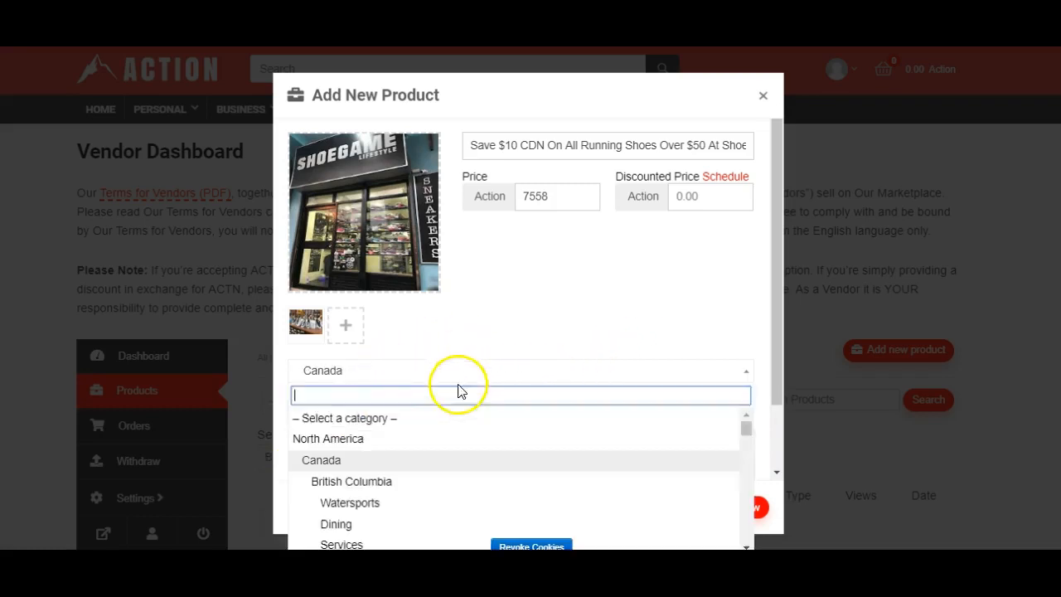
click(365, 483)
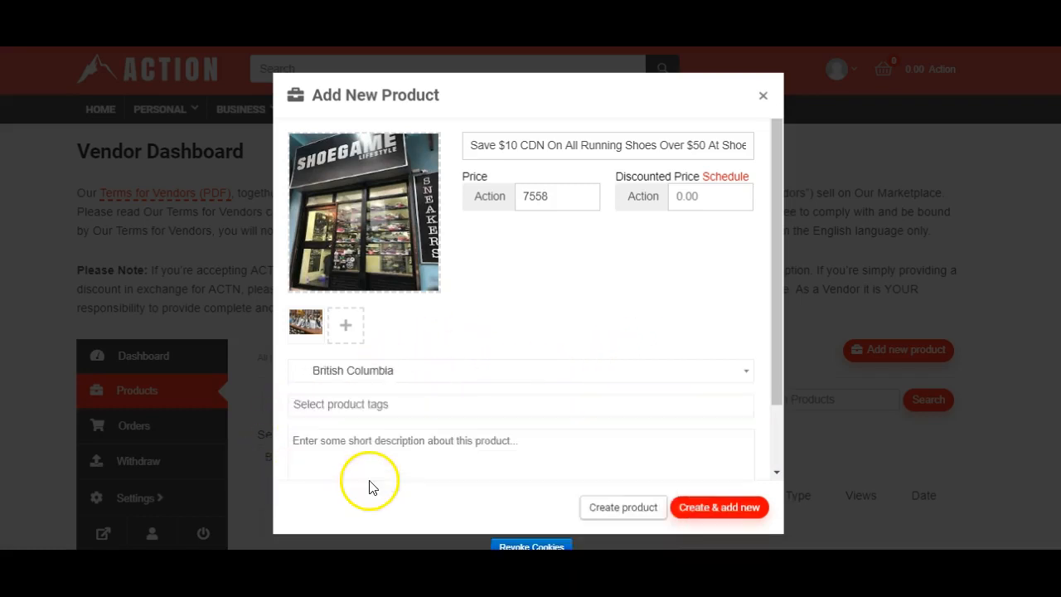
- Set the product category to Merchandise under Canada, British Columbia
scroll(512, 373, down, 2)
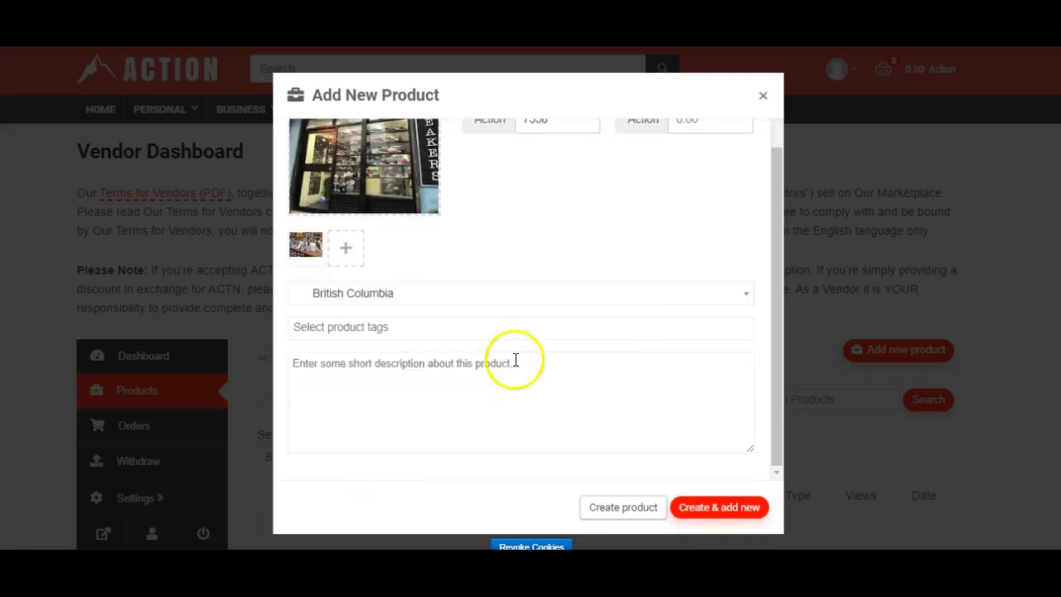
click(450, 304)
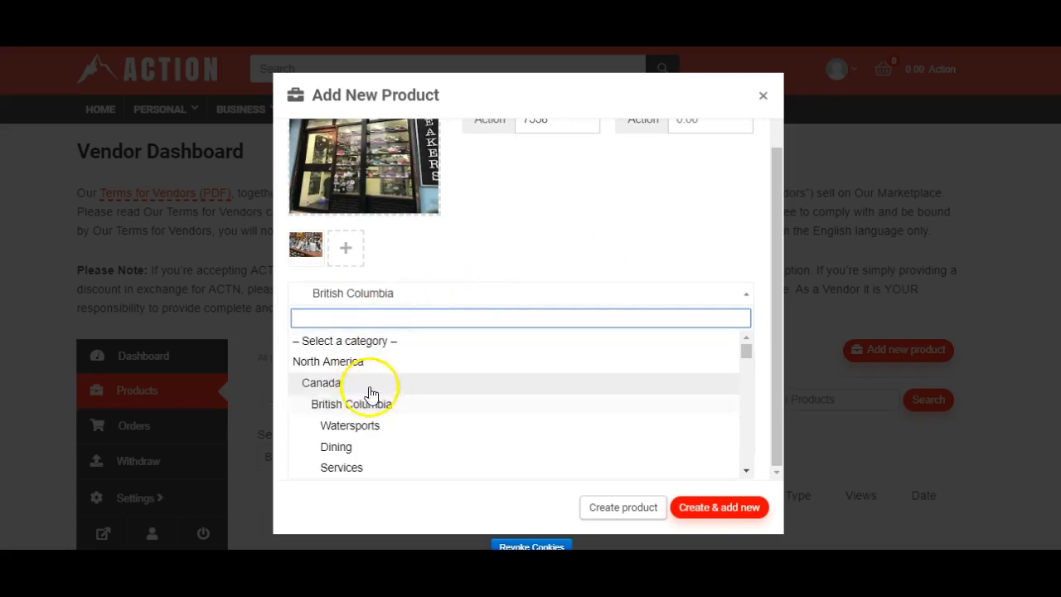
scroll(380, 425, down, 1)
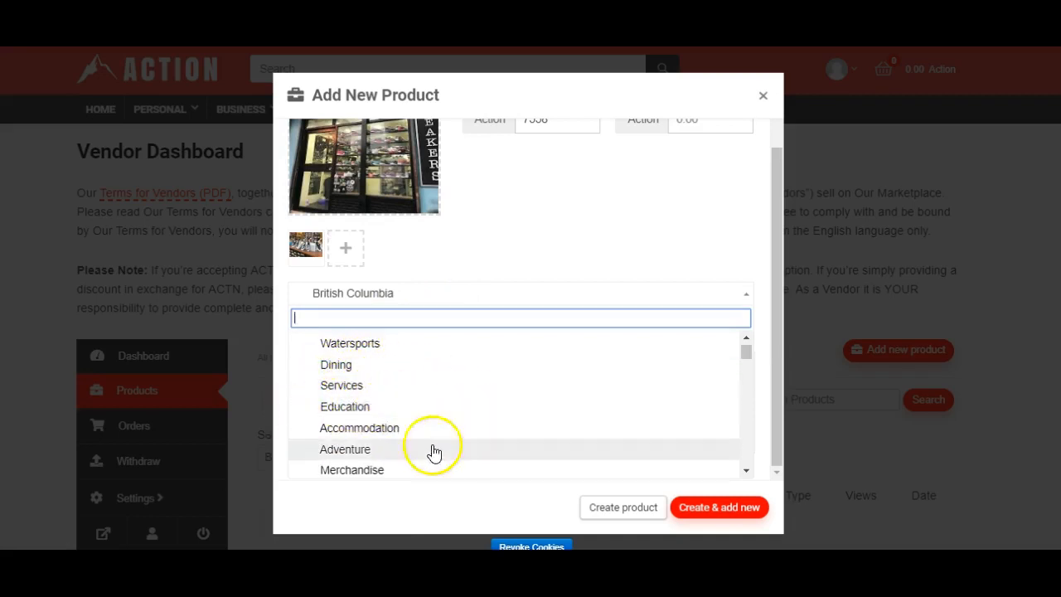
click(367, 471)
click(326, 409)
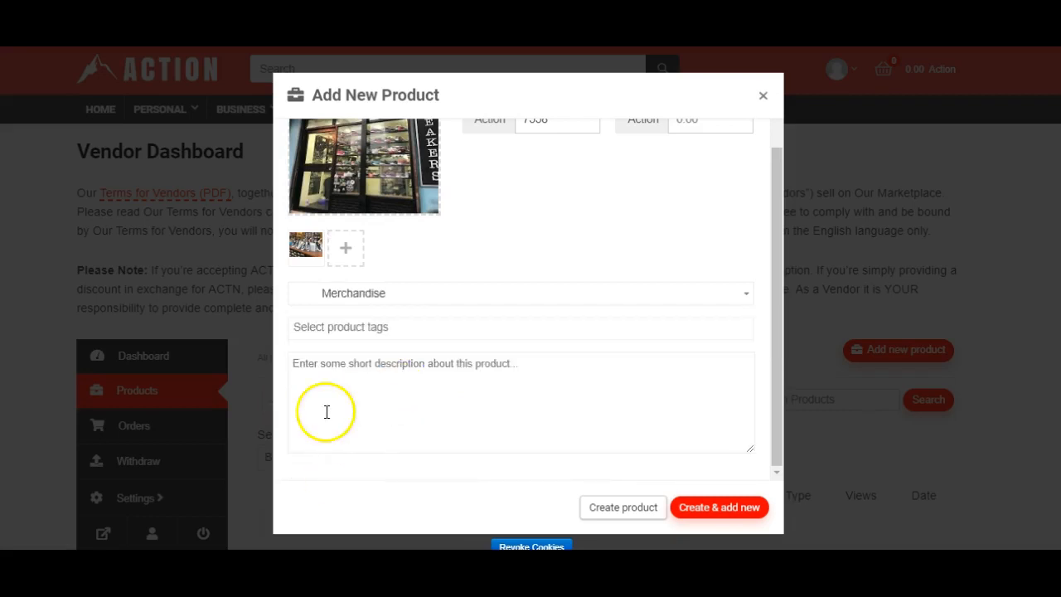
click(377, 425)
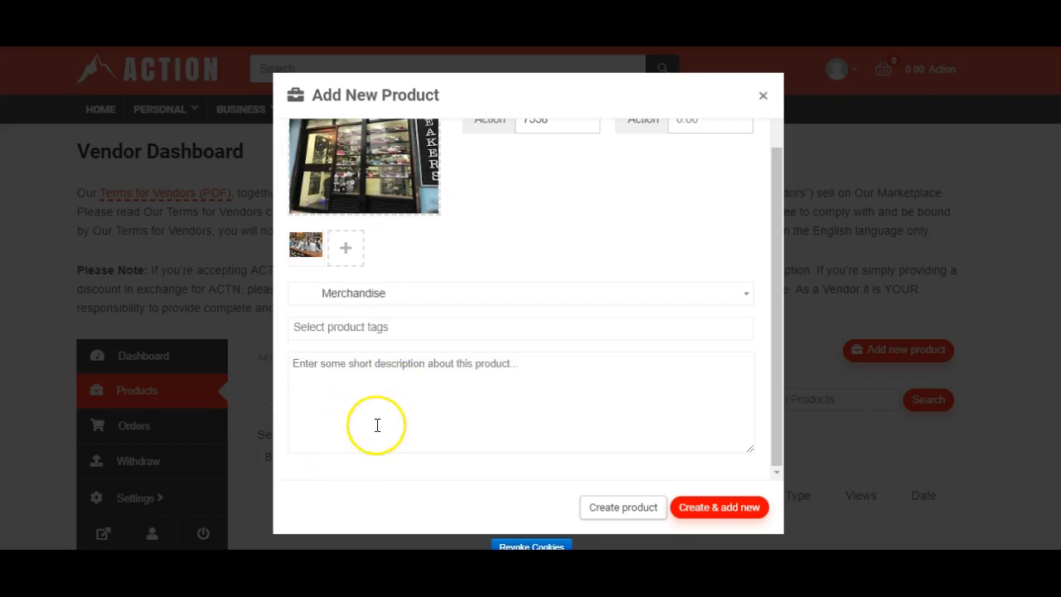